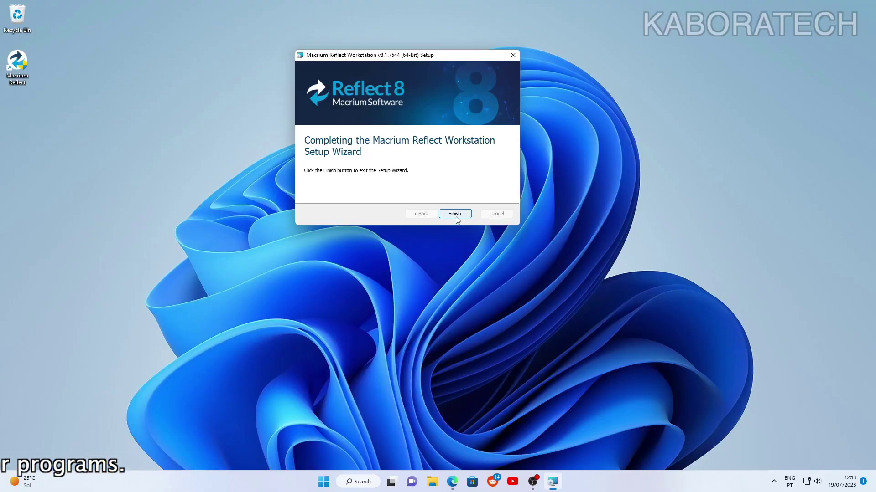
Finish the Macrium Reflect Workstation setup wizard
click(456, 217)
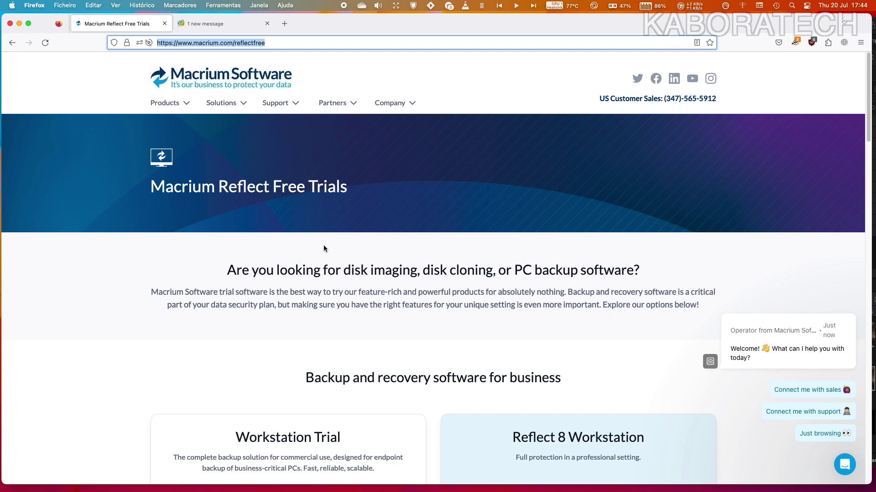
scroll(323, 249, down, 5)
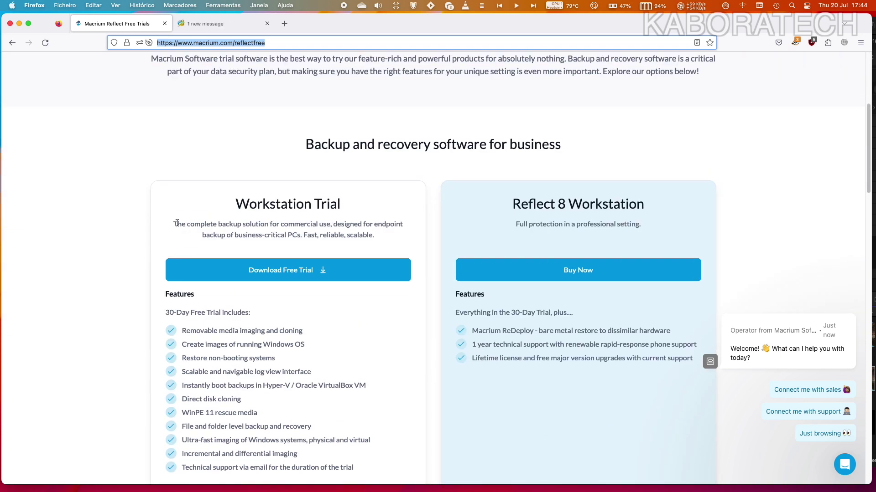
double_click(177, 223)
drag(372, 237, 378, 237)
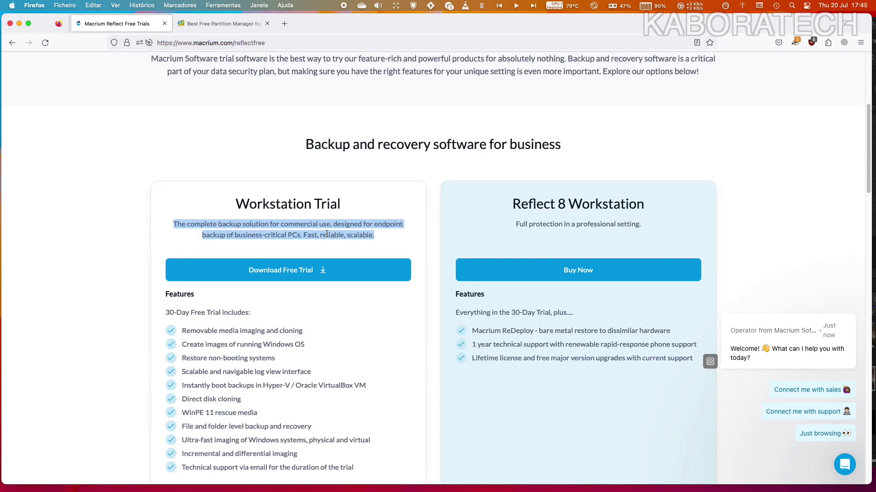
click(368, 205)
scroll(292, 269, down, 1)
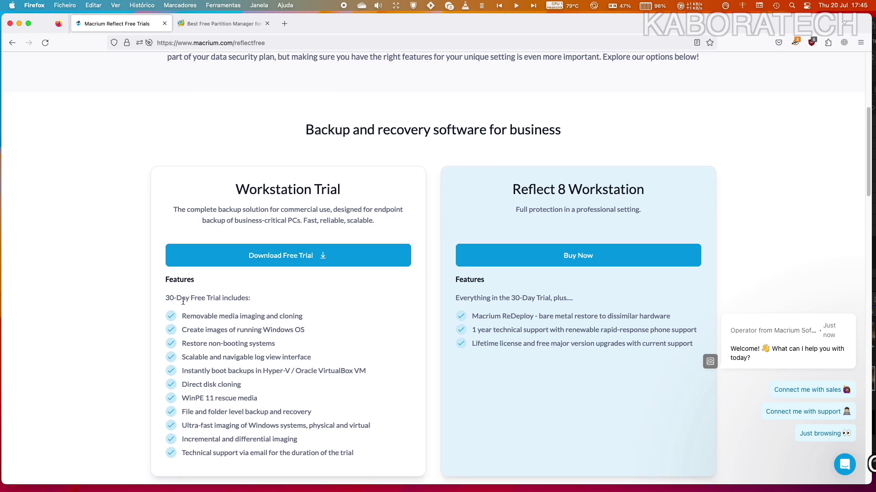
scroll(292, 280, down, 5)
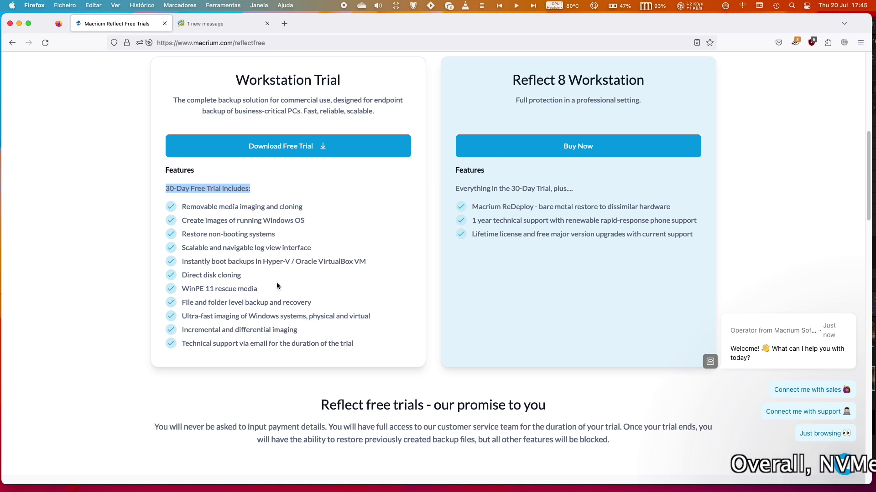
scroll(277, 286, up, 4)
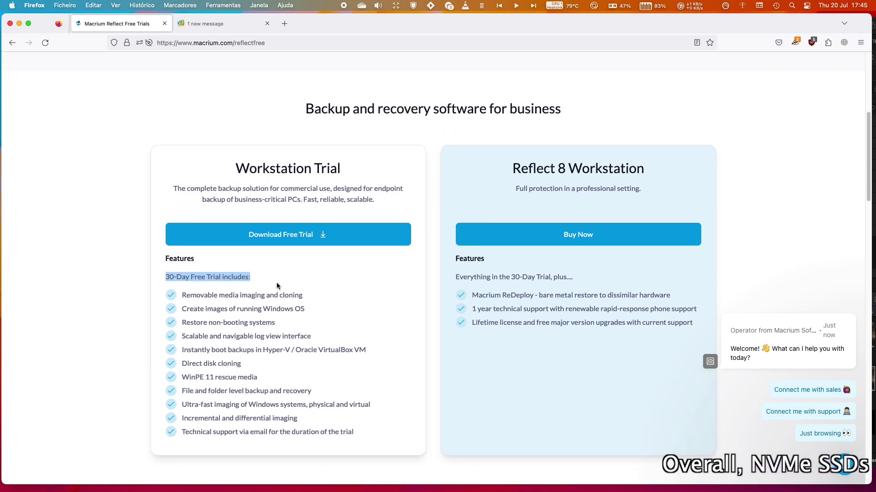
scroll(276, 286, up, 12)
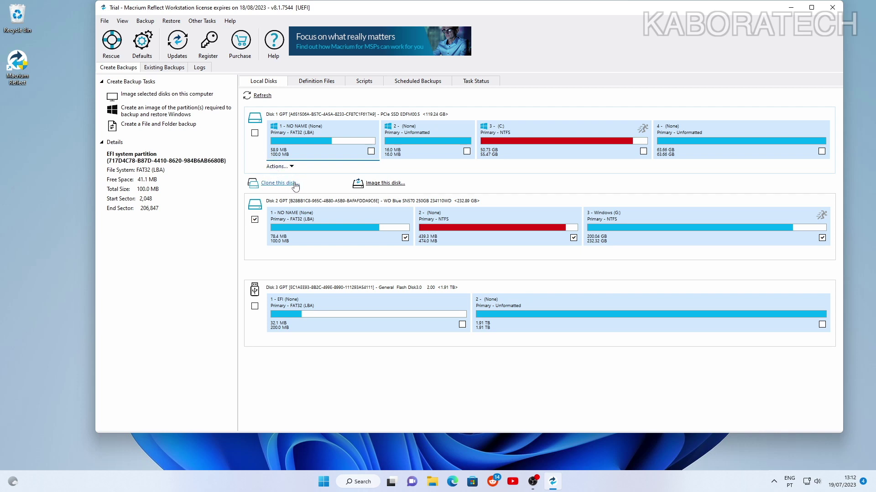
Start a clone of Disk 1 with Disk 2, the WD Blue SN570, as destination
click(295, 184)
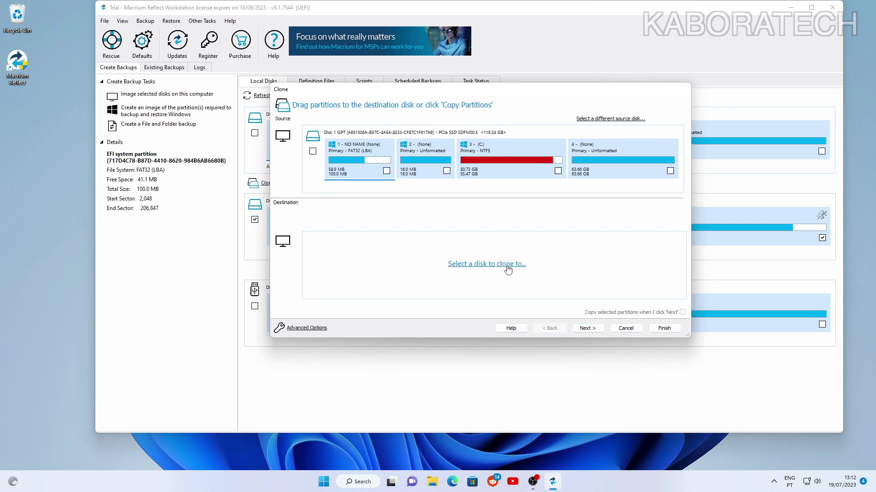
click(508, 264)
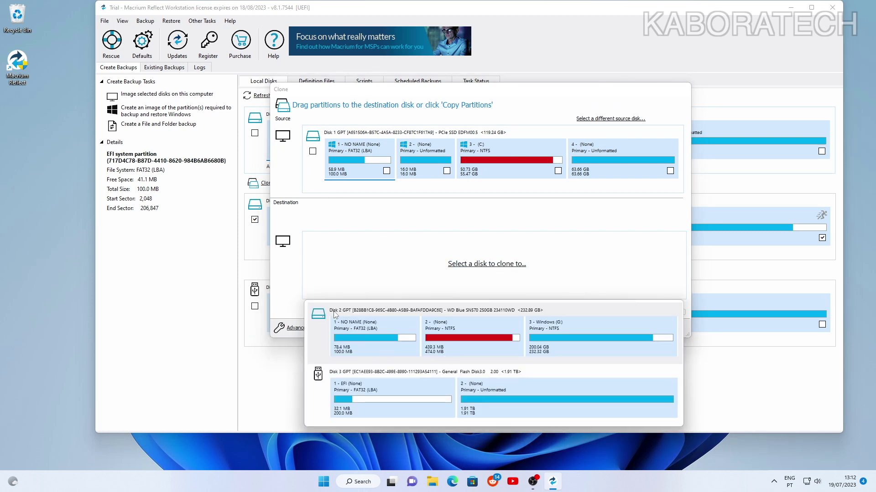
click(410, 339)
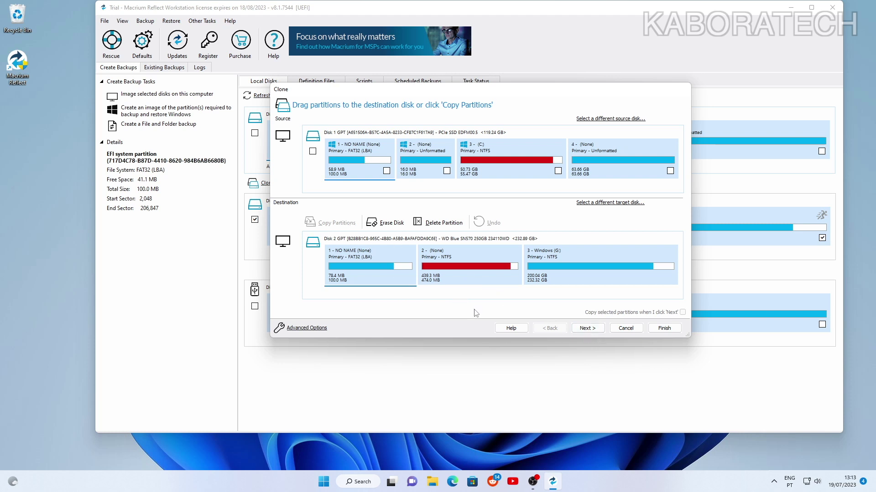
Erase the existing partitions on the WD Blue destination disk
click(595, 329)
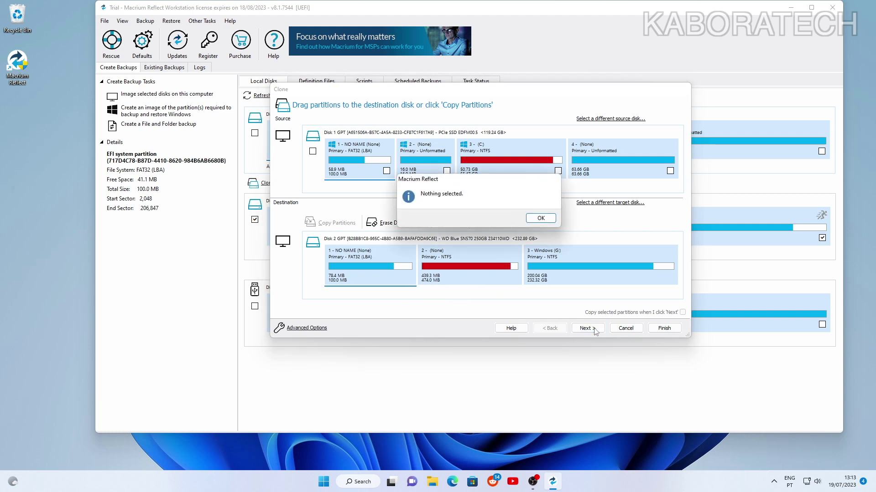
click(541, 219)
click(390, 226)
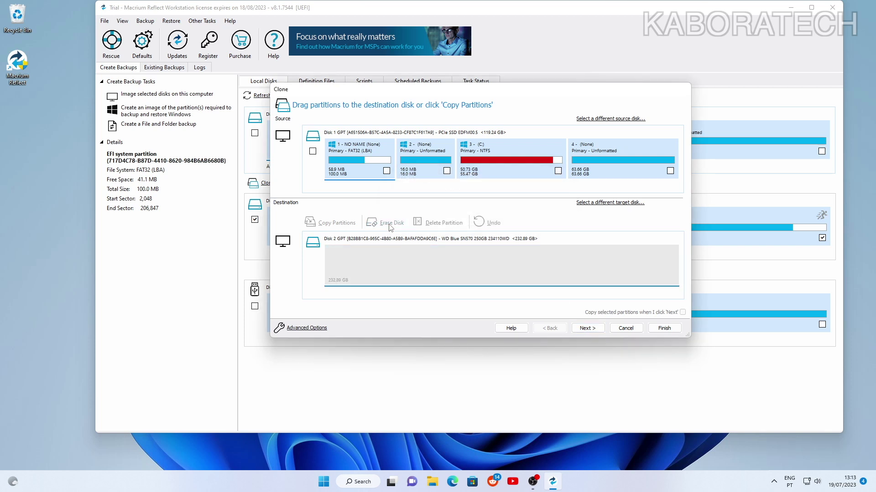
Copy source partitions 1, 2 and C: onto the WD disk, expanding C: to 232.77 GB
drag(344, 155, 344, 257)
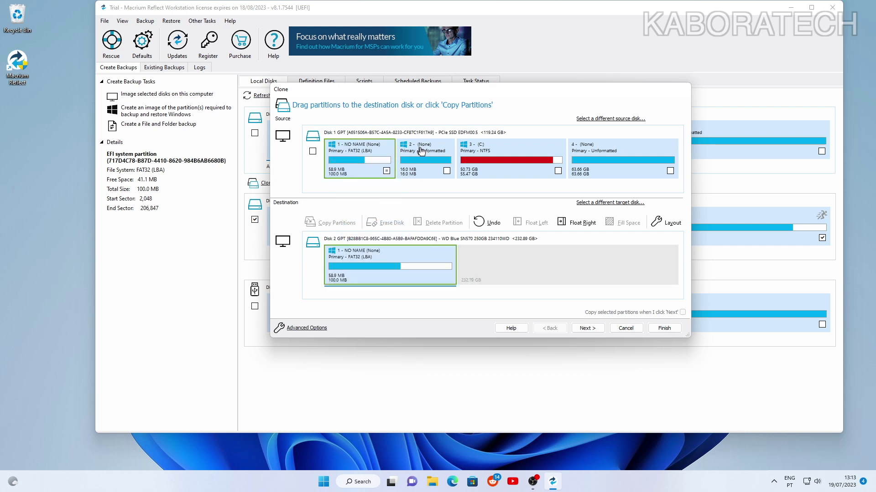
drag(470, 205, 482, 252)
drag(491, 182, 546, 265)
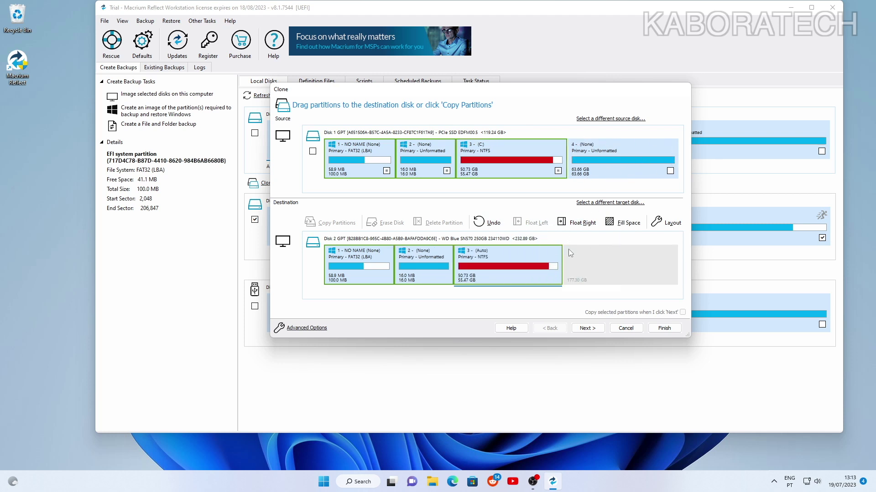
click(625, 224)
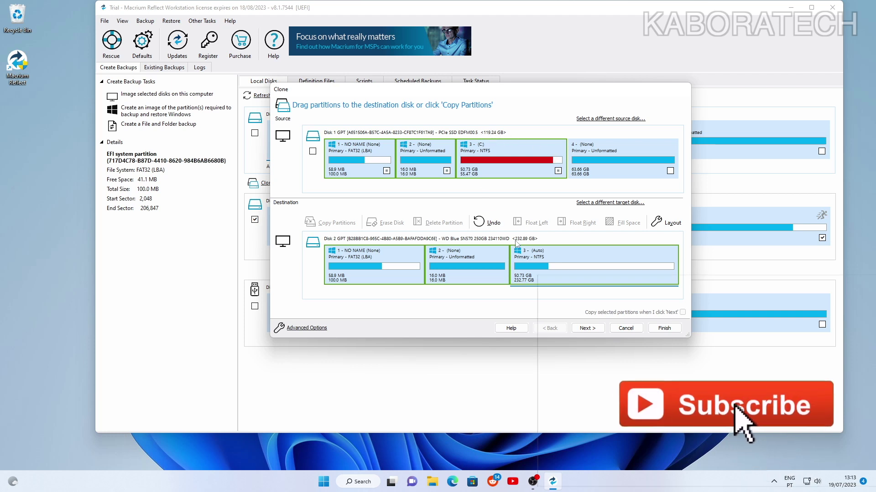
Skip scheduling, finish the clone wizard, and run it saved as My Clone(1).xml
click(590, 332)
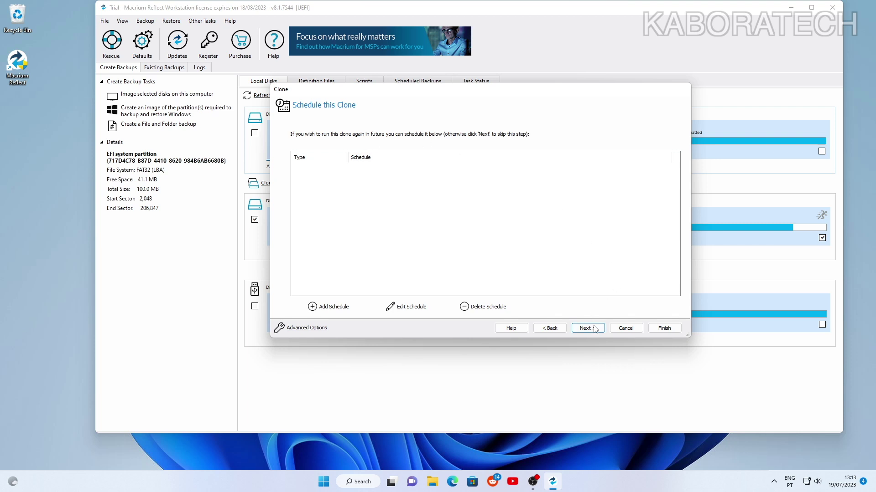
click(594, 331)
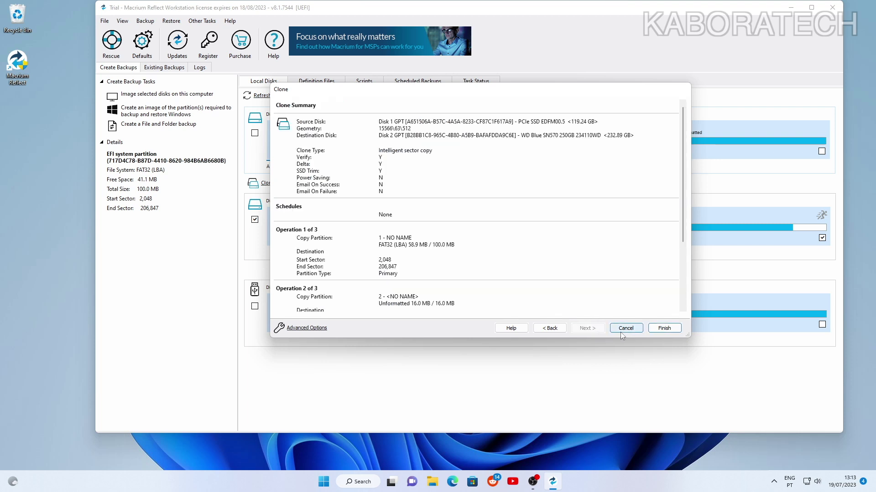
click(669, 331)
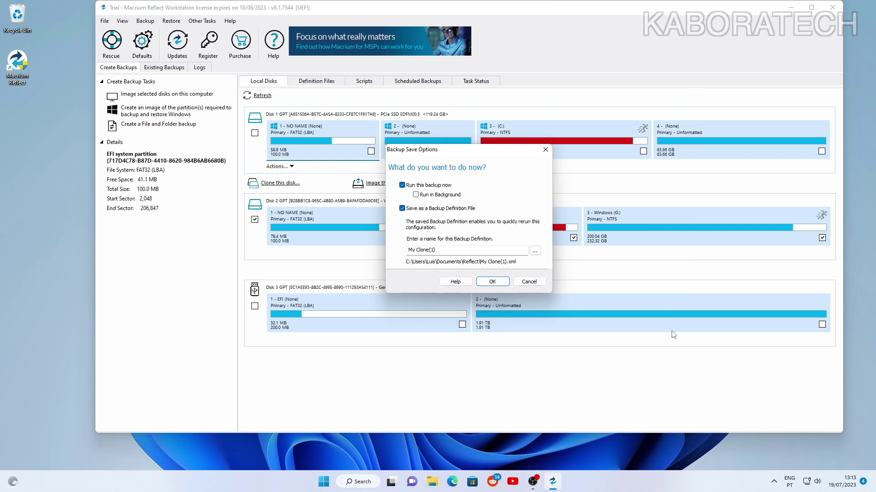
click(492, 281)
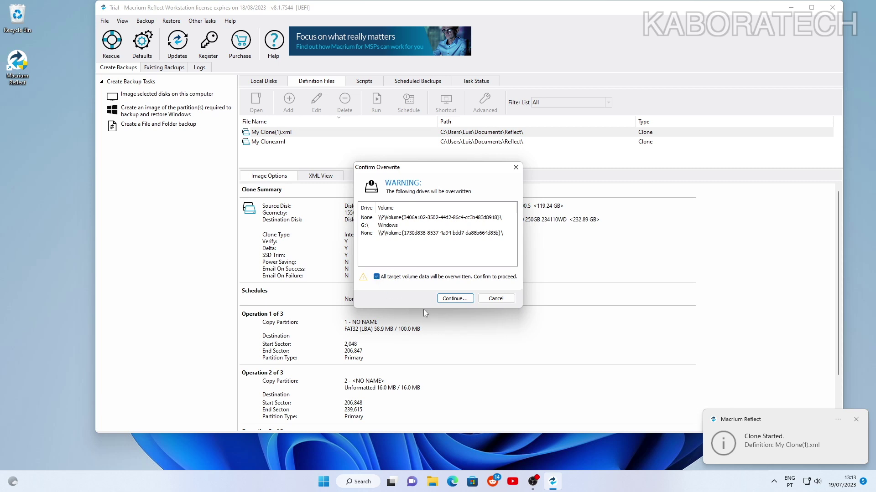
Confirm overwriting the target drives, then acknowledge the G: volume dismount error
click(456, 298)
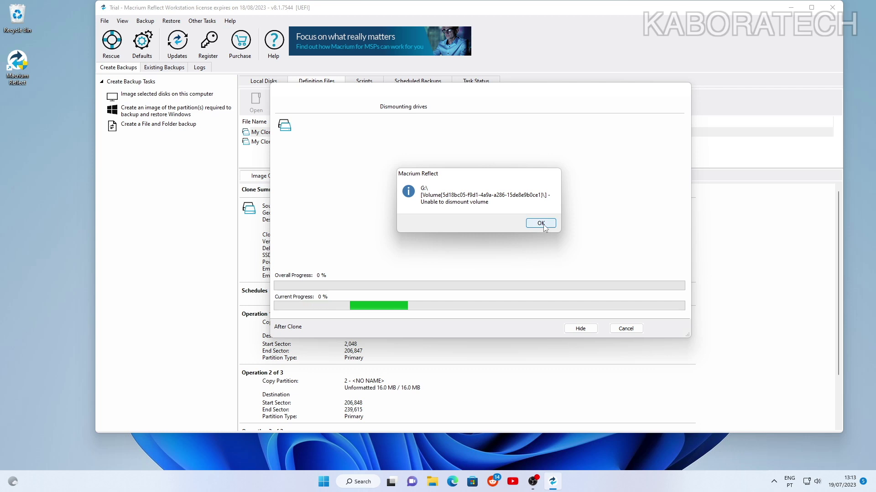
click(541, 224)
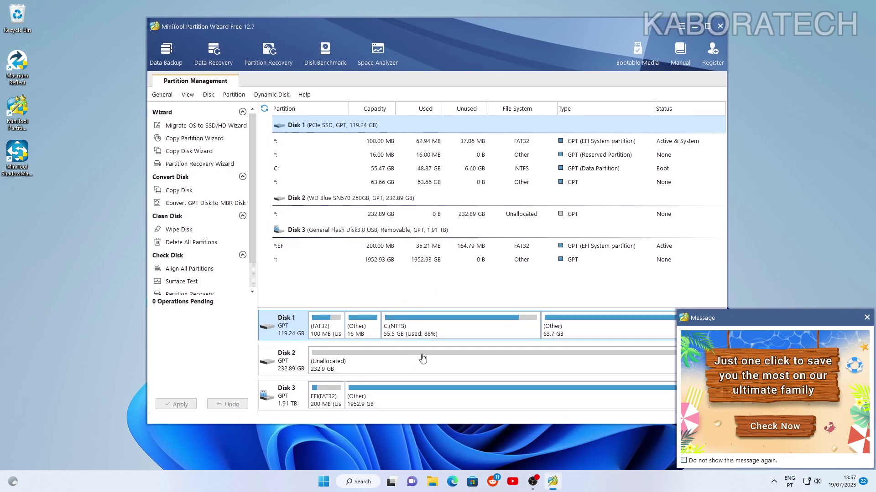
Confirm Disk 2 is unallocated, quit MiniTool Partition Wizard, and relaunch Reflect to clone Disk 1
click(529, 362)
click(867, 318)
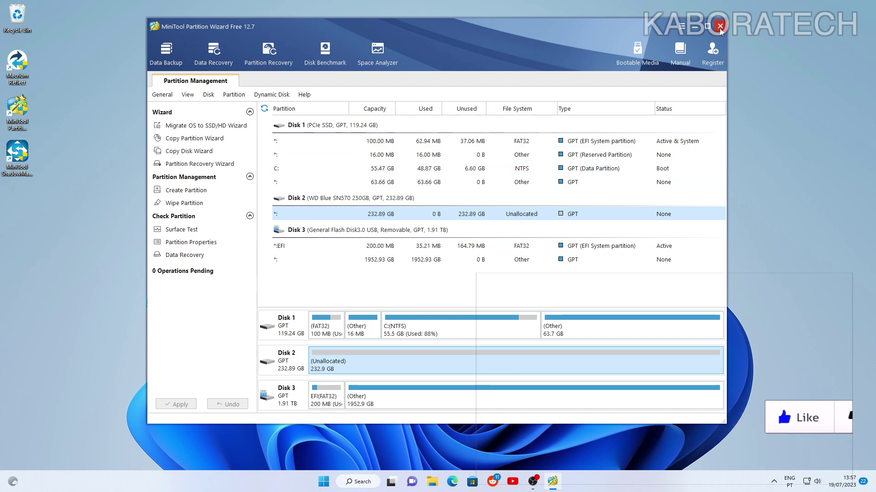
click(719, 27)
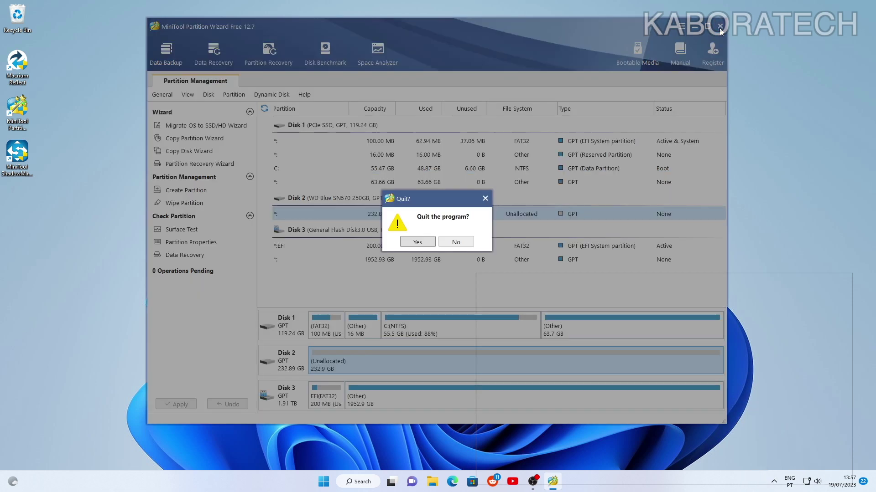
click(417, 242)
double_click(18, 64)
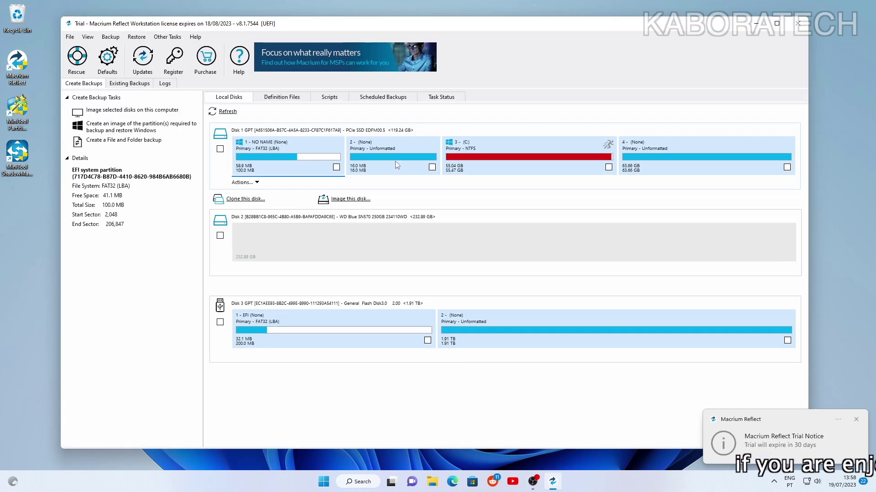
click(252, 201)
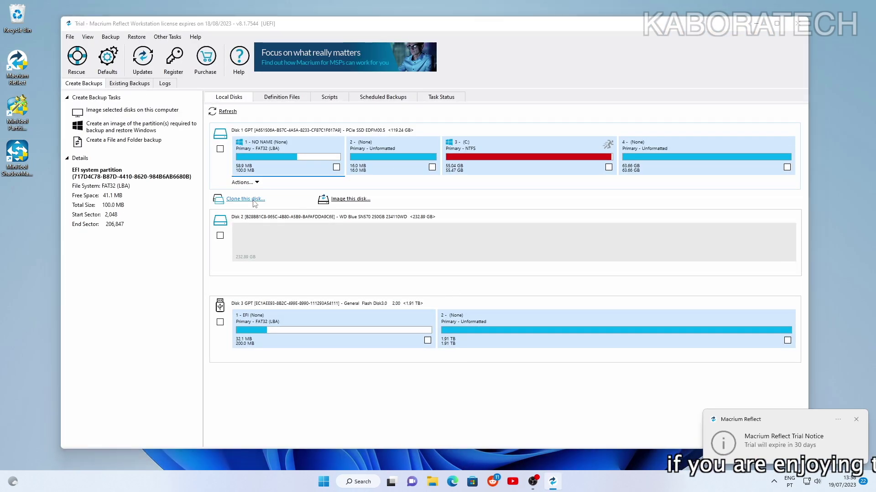
Choose Disk 2, the WD Blue SN570, as the clone destination
drag(366, 167, 449, 248)
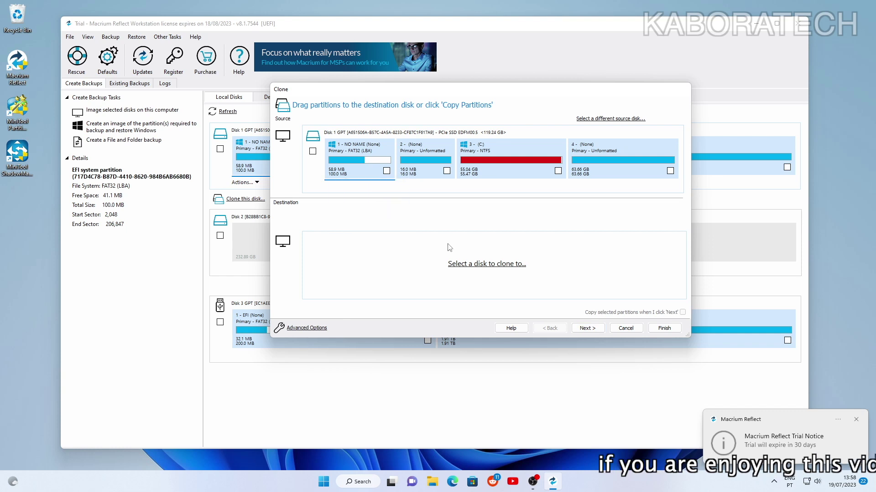
click(514, 265)
click(368, 330)
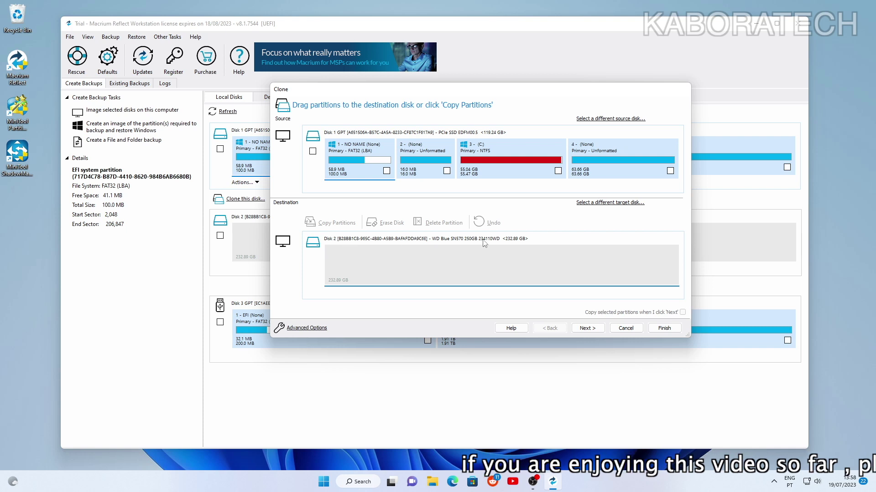
Copy source partitions 1–3 onto the WD disk, expanding the C: copy to 232.77 GB
drag(355, 175, 361, 262)
drag(424, 158, 485, 261)
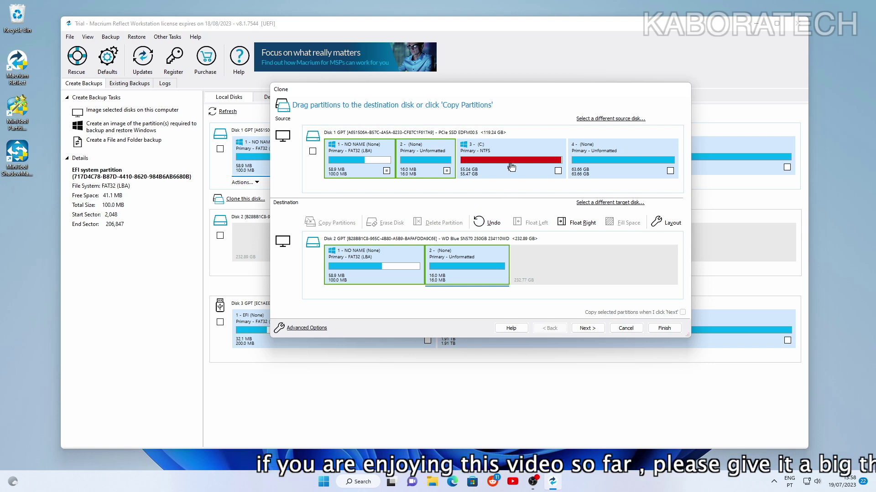
drag(511, 168, 579, 273)
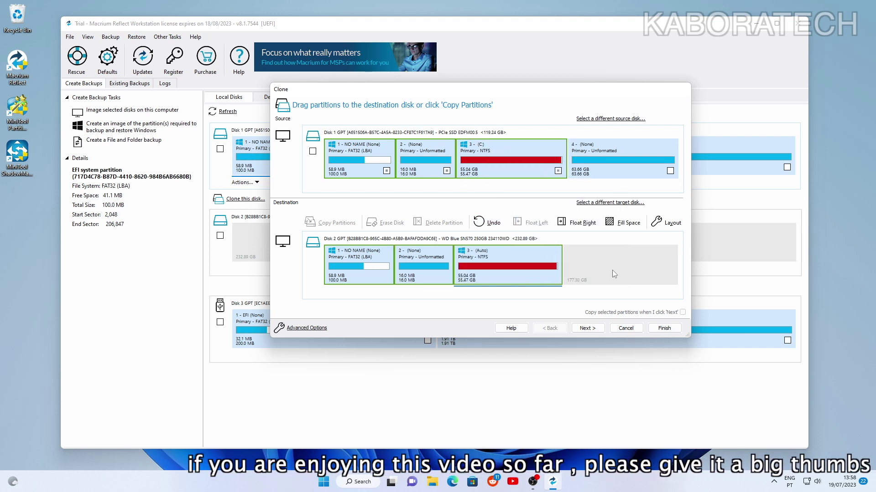
click(626, 223)
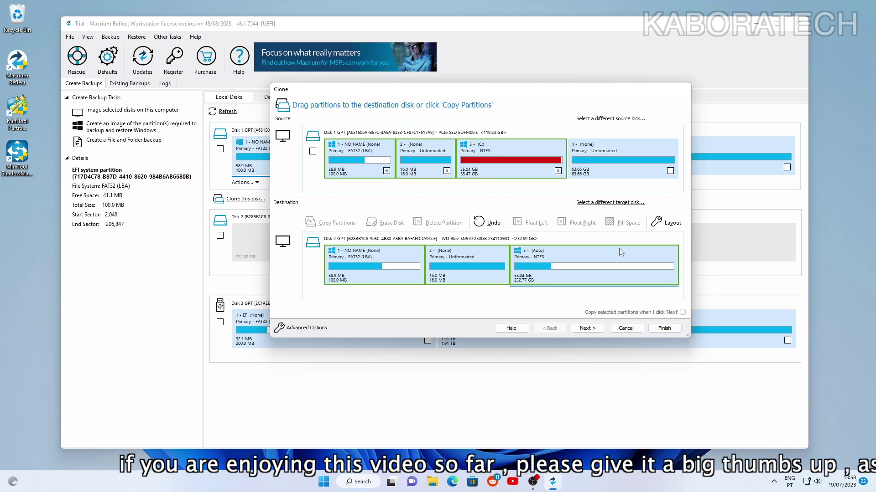
Skip scheduling and start the clone, saving its definition as My Clone(10)
click(588, 328)
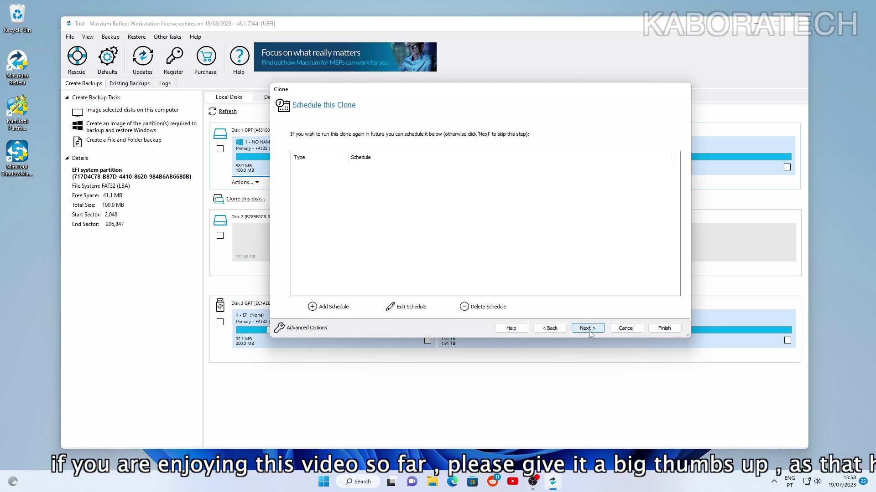
click(589, 329)
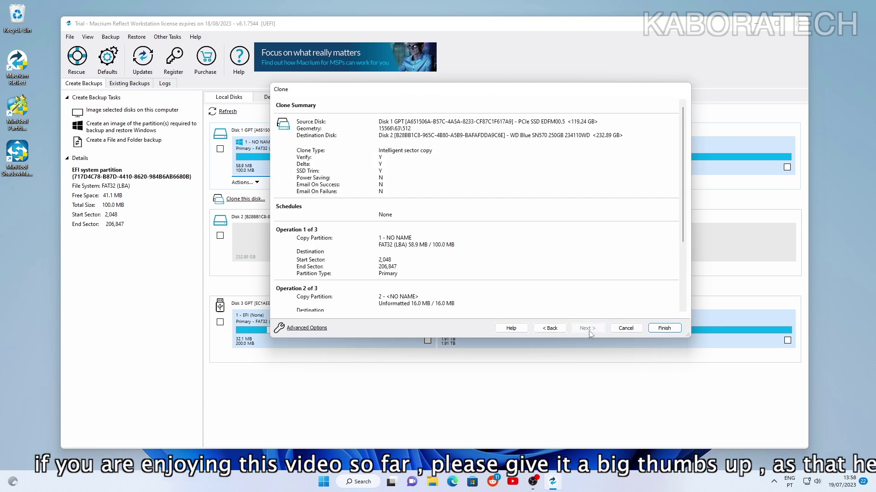
click(665, 328)
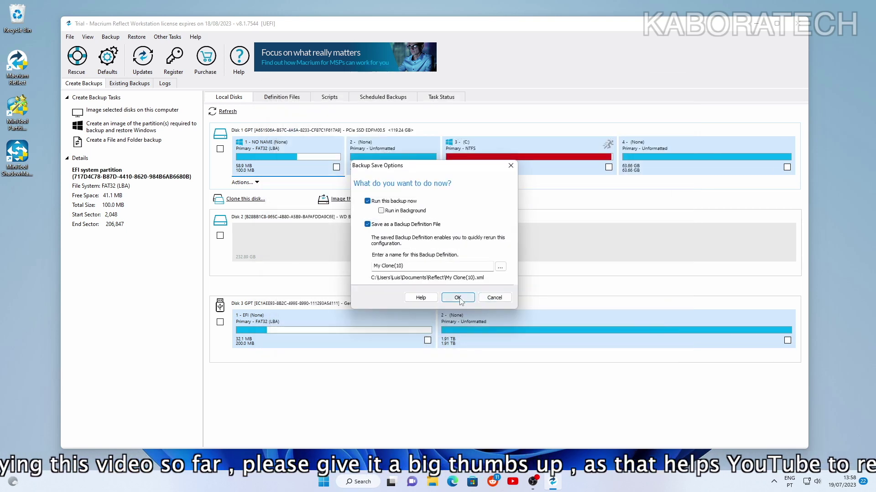
click(458, 298)
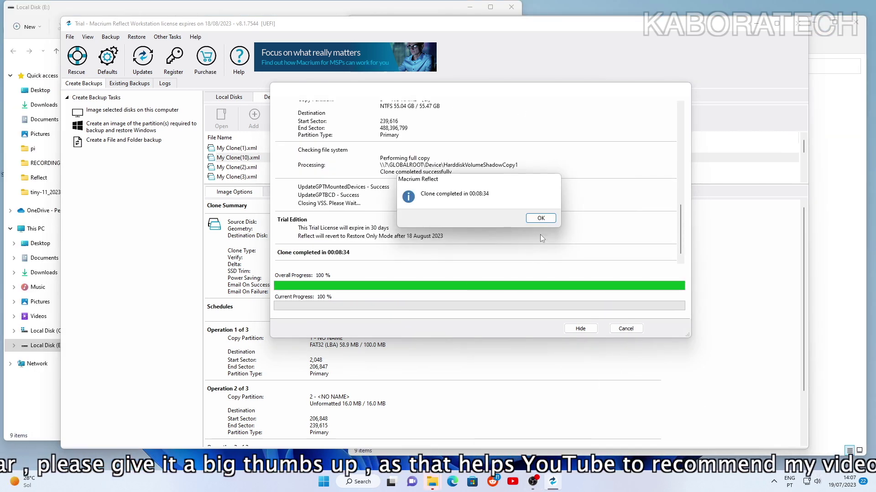
Acknowledge the clone completed in 00:08:34 and close the progress window
mouse_move(515, 185)
mouse_down()
mouse_move(444, 198)
mouse_move(580, 208)
mouse_move(541, 374)
mouse_move(564, 391)
mouse_move(538, 367)
mouse_move(565, 172)
mouse_move(570, 191)
mouse_up()
click(586, 224)
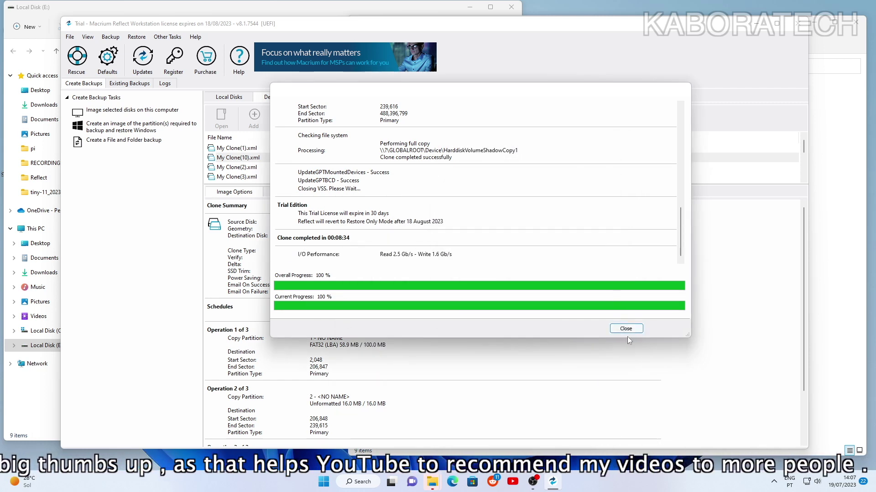
click(632, 332)
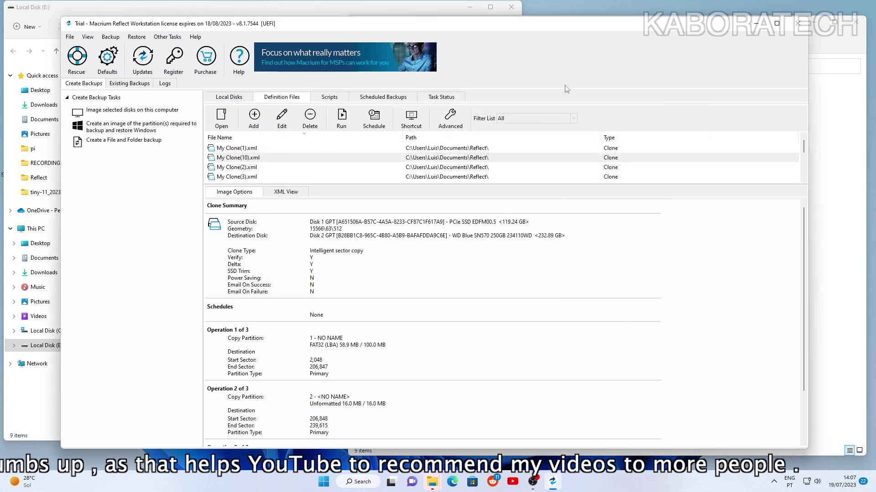
Close Macrium Reflect and the old File Explorer windows
click(796, 24)
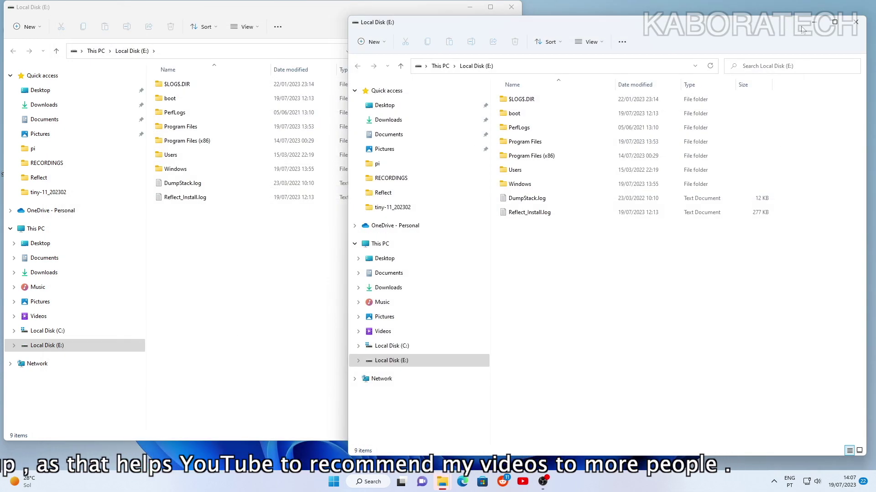
click(856, 22)
click(511, 7)
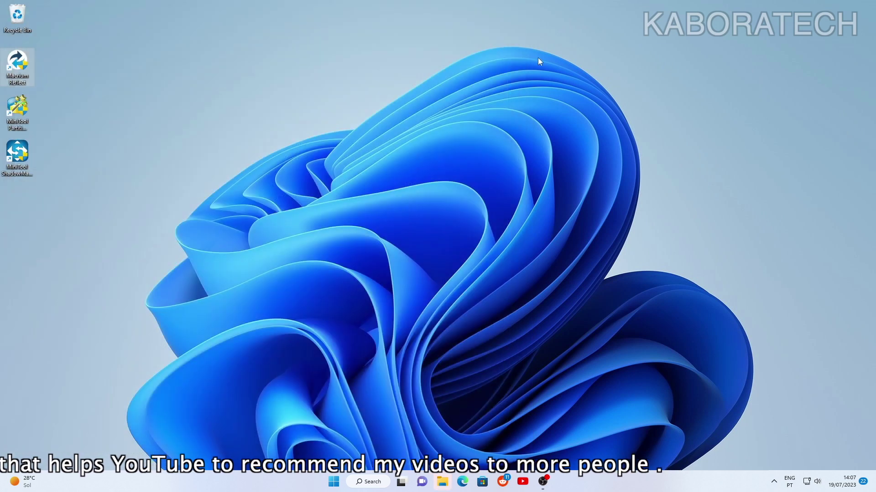
Open two File Explorer windows, showing Local Disk (C:) on the left and Local Disk (E:) on the right
key(super+e)
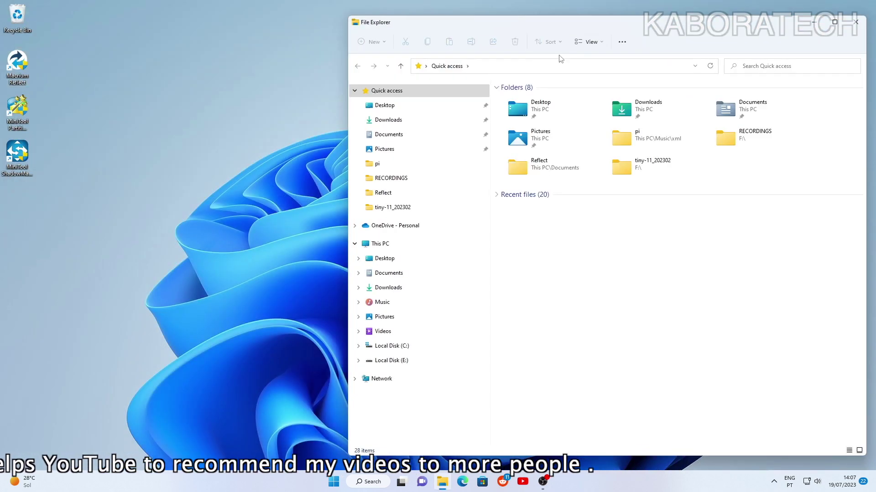
drag(668, 24, 325, 29)
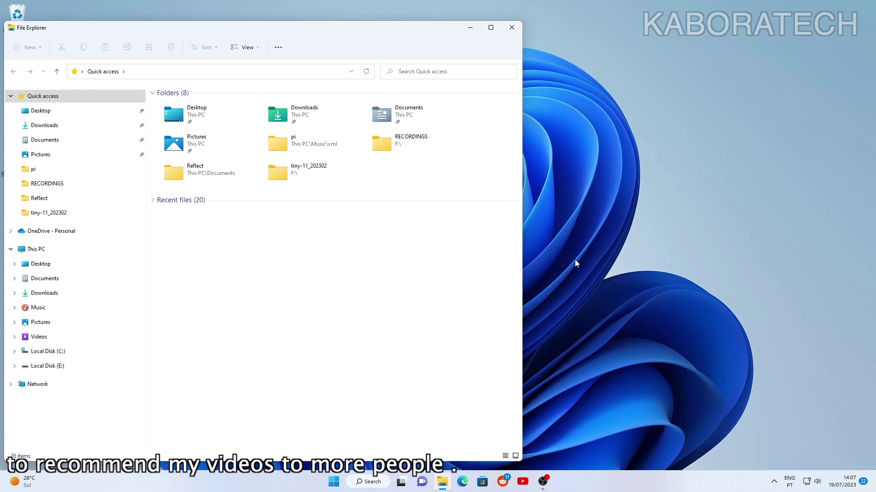
key(super+e)
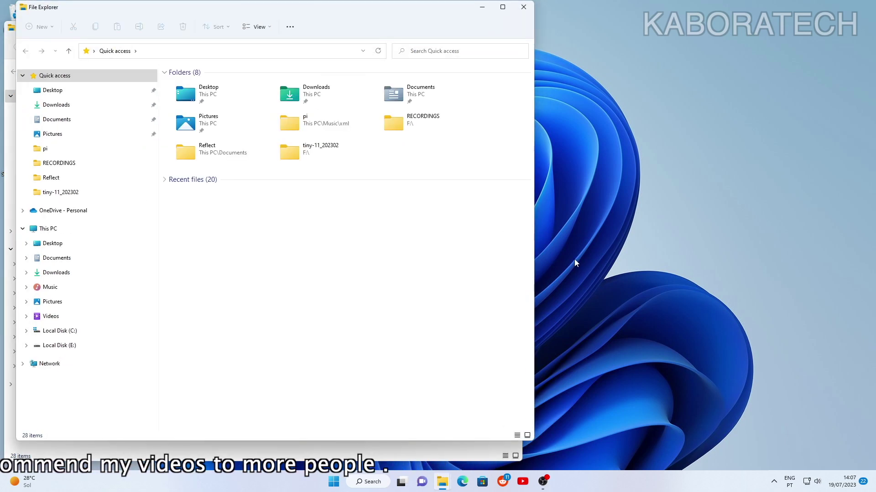
click(64, 348)
drag(178, 12, 874, 46)
click(51, 356)
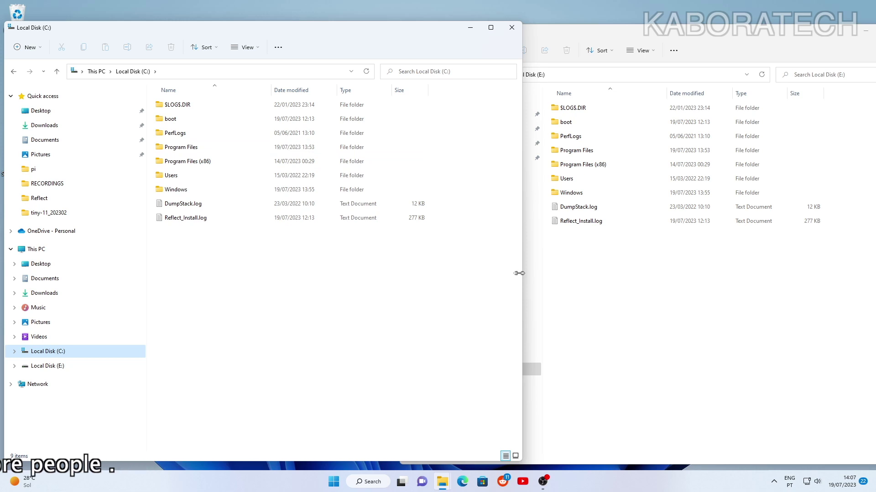
Narrow the C: window and place the E: window beside it so both 9-item lists show
drag(521, 272, 393, 272)
click(574, 27)
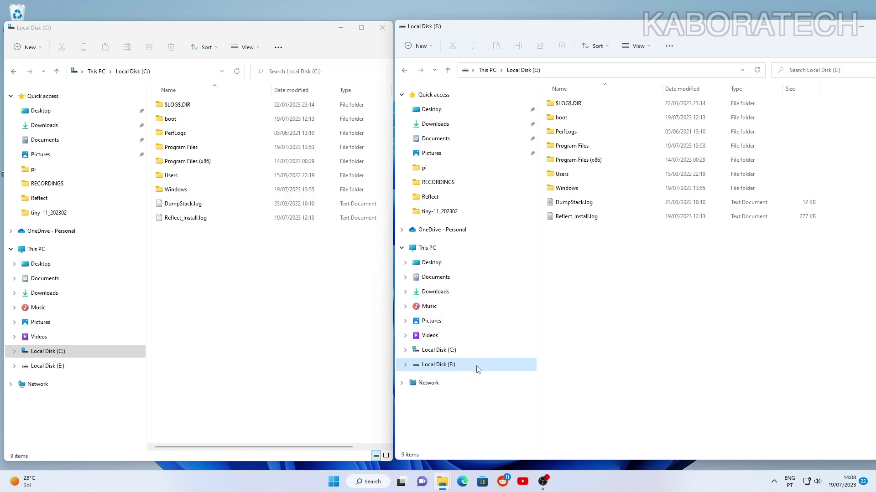
drag(762, 28, 637, 28)
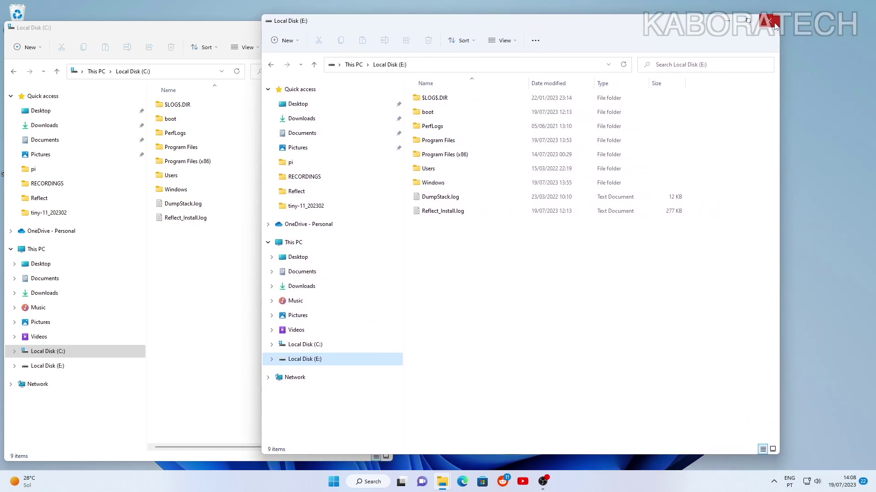
drag(523, 24, 662, 28)
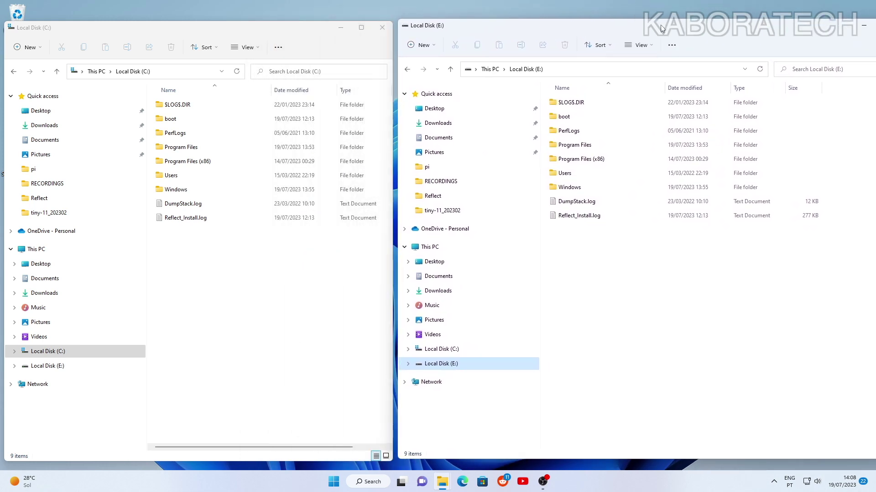
Show the Properties of E: (232 GB, 177 GB free) beside C: (55.4 GB, 411 MB free)
right_click(449, 368)
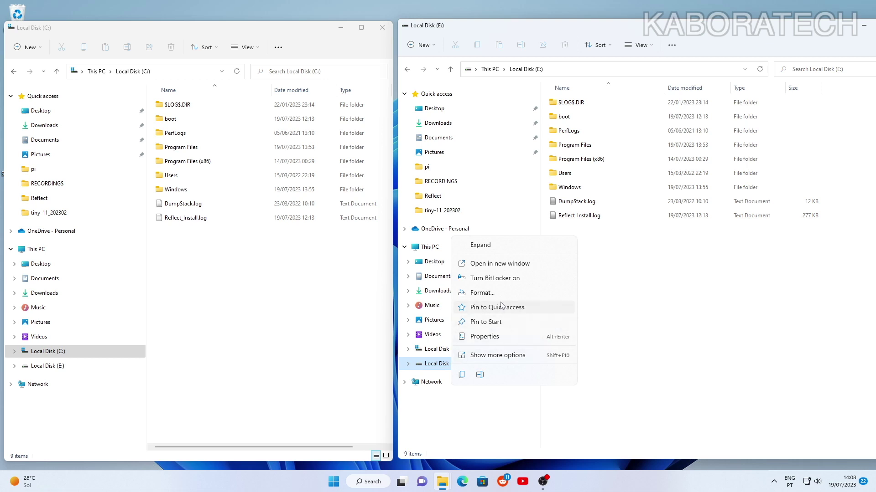
click(488, 339)
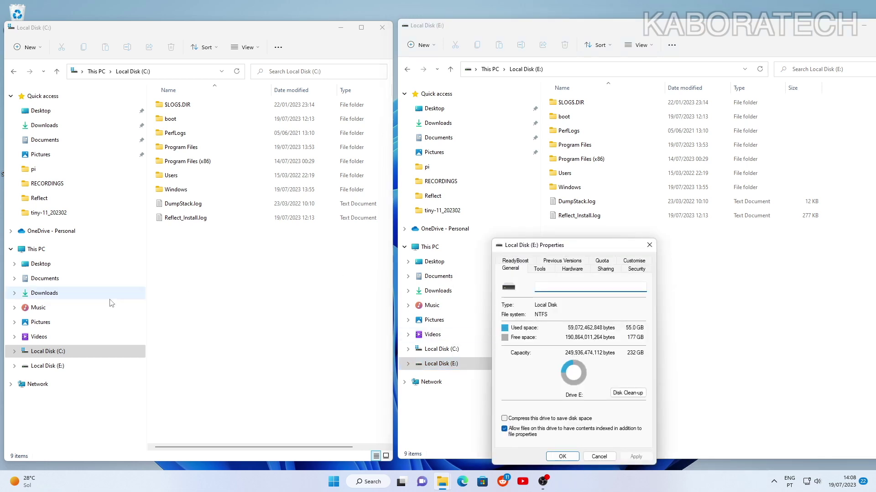
right_click(59, 355)
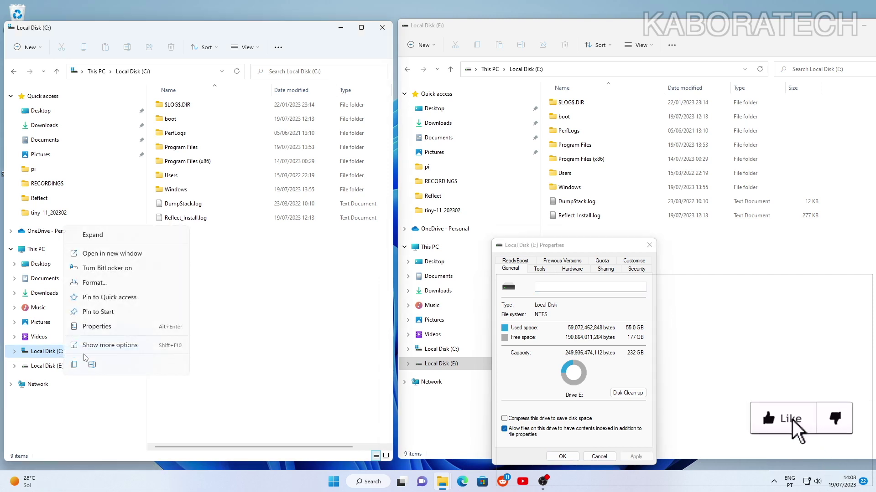
click(98, 326)
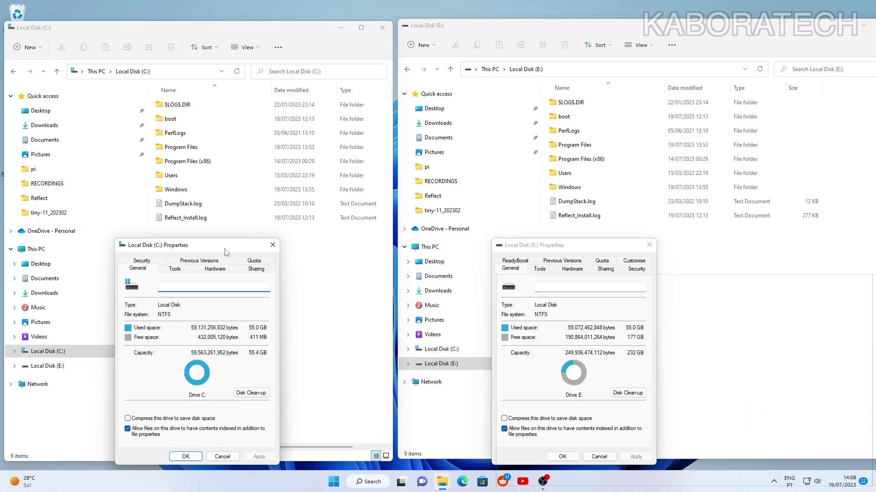
drag(225, 252, 432, 249)
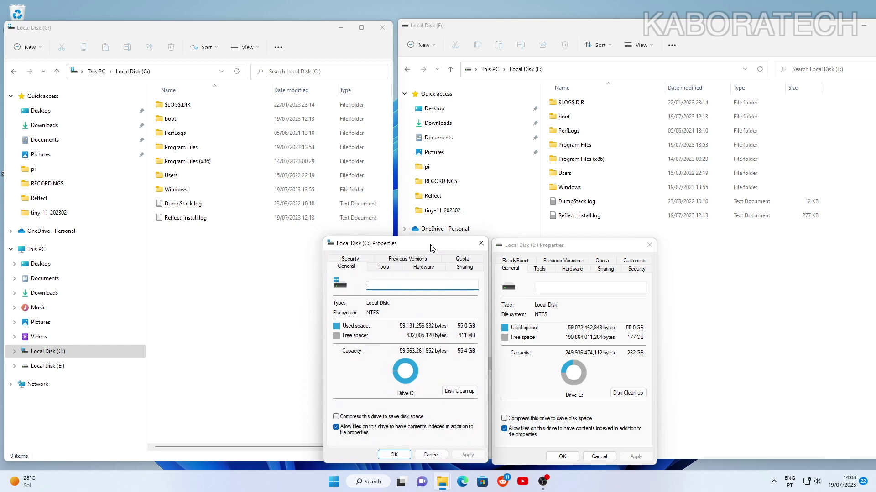